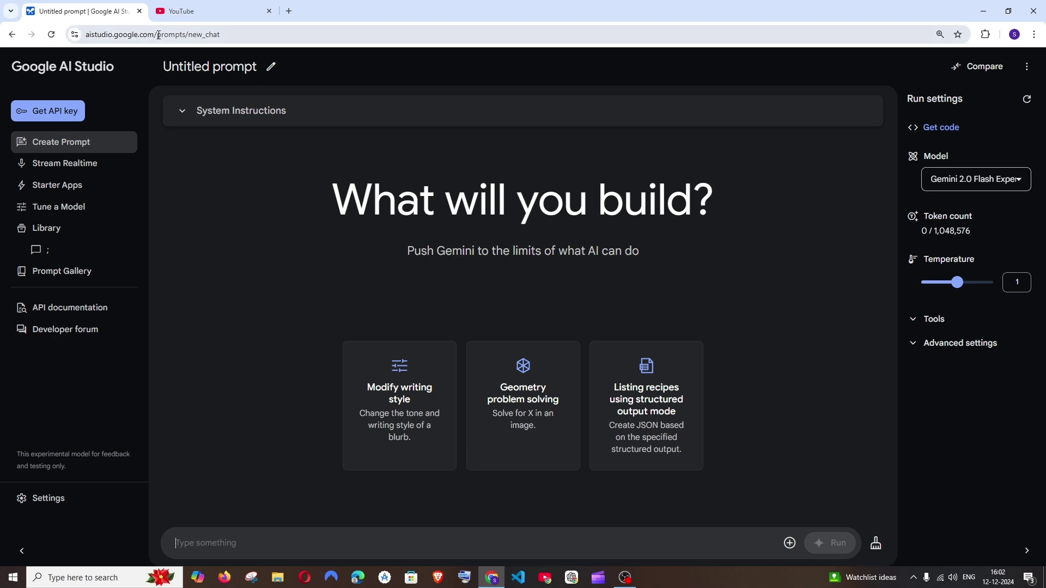
Step: Open the Prompt Gallery from the sidebar and enlarge the page to browse the example cards
click(107, 36)
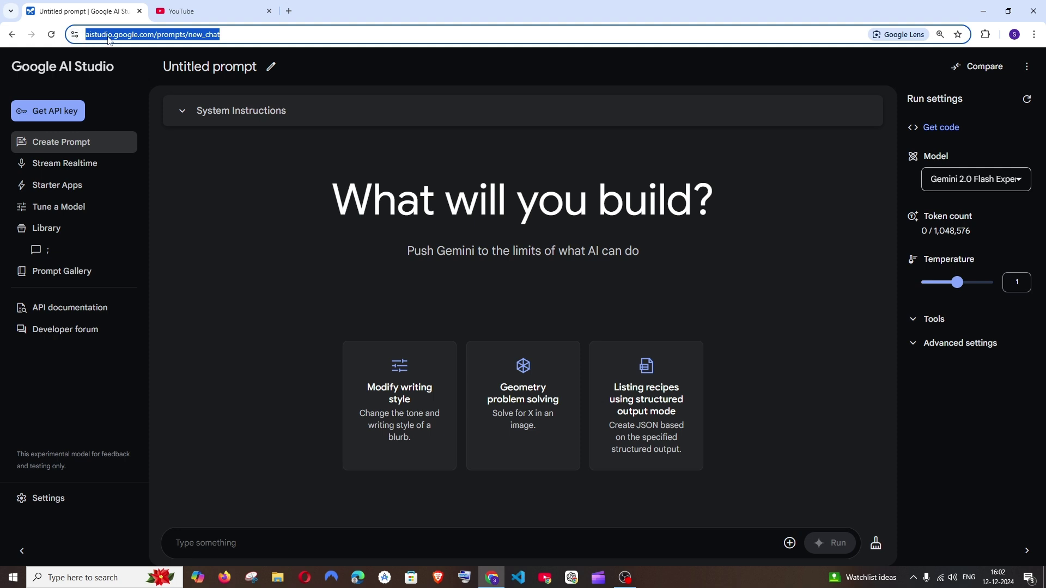
click(217, 37)
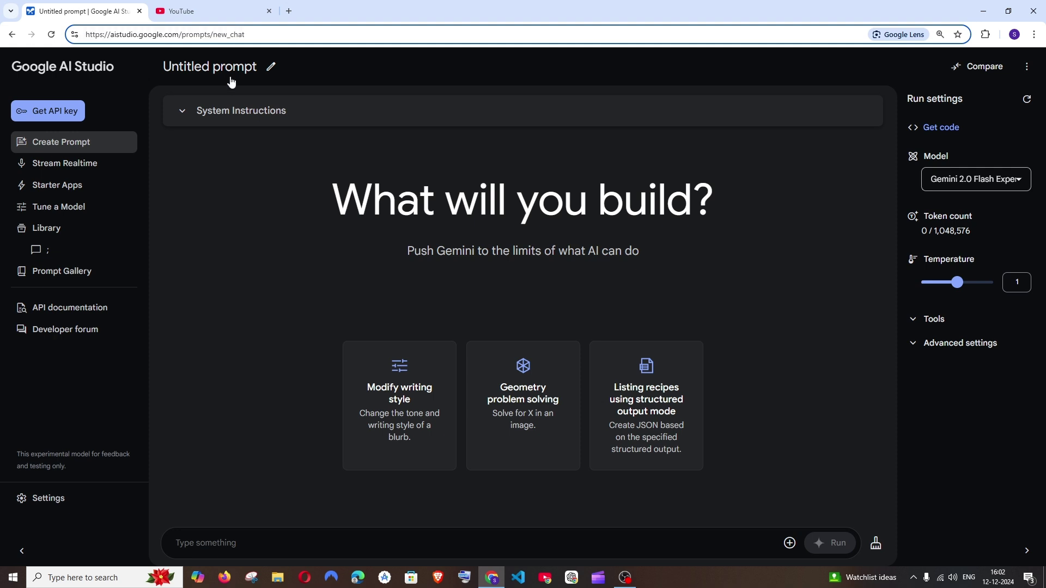
click(349, 549)
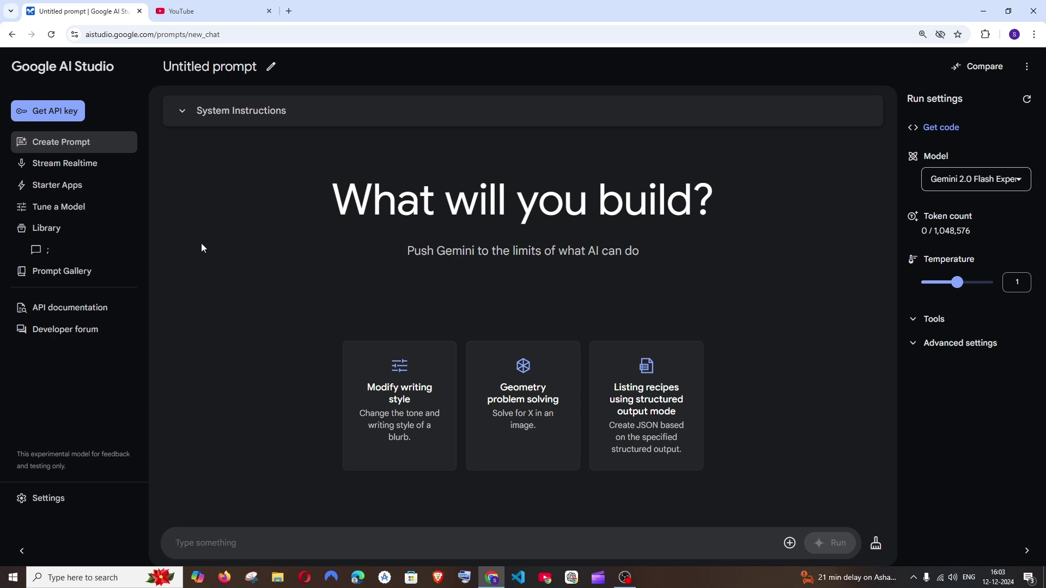
click(76, 280)
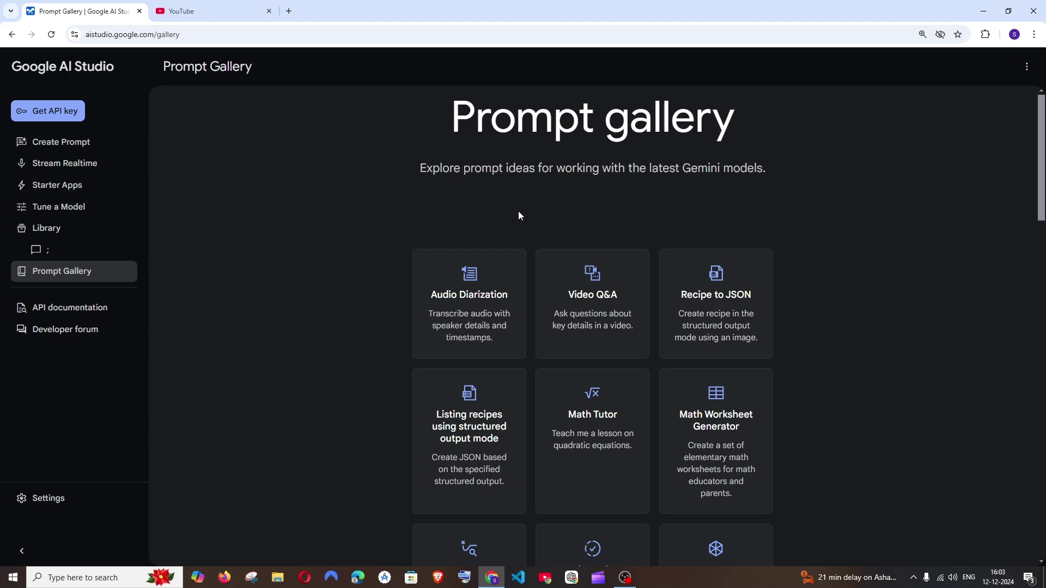
scroll(519, 212, down, 3)
scroll(519, 212, down, 3)
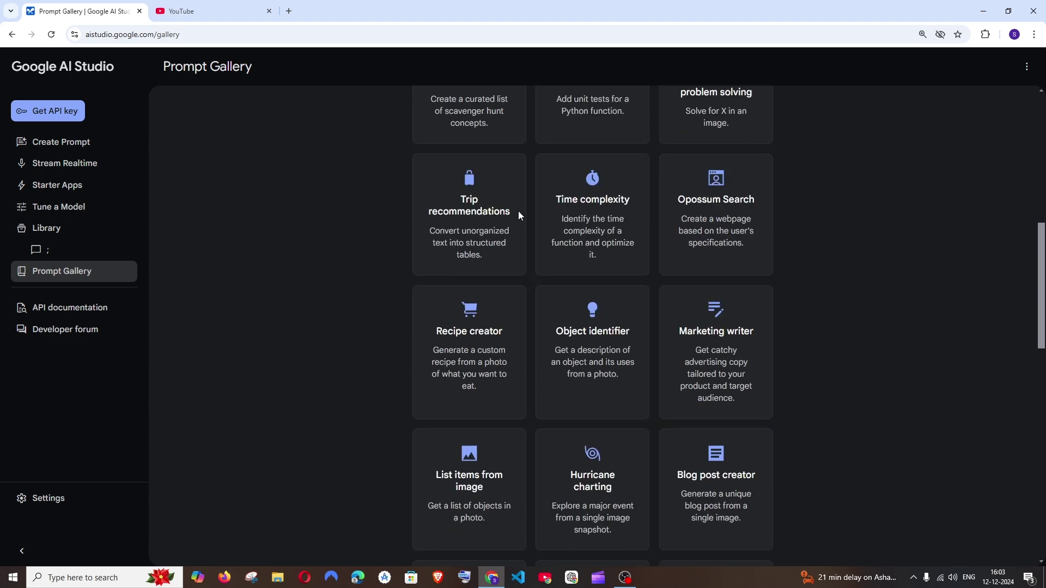
scroll(519, 212, down, 4)
scroll(519, 211, down, 6)
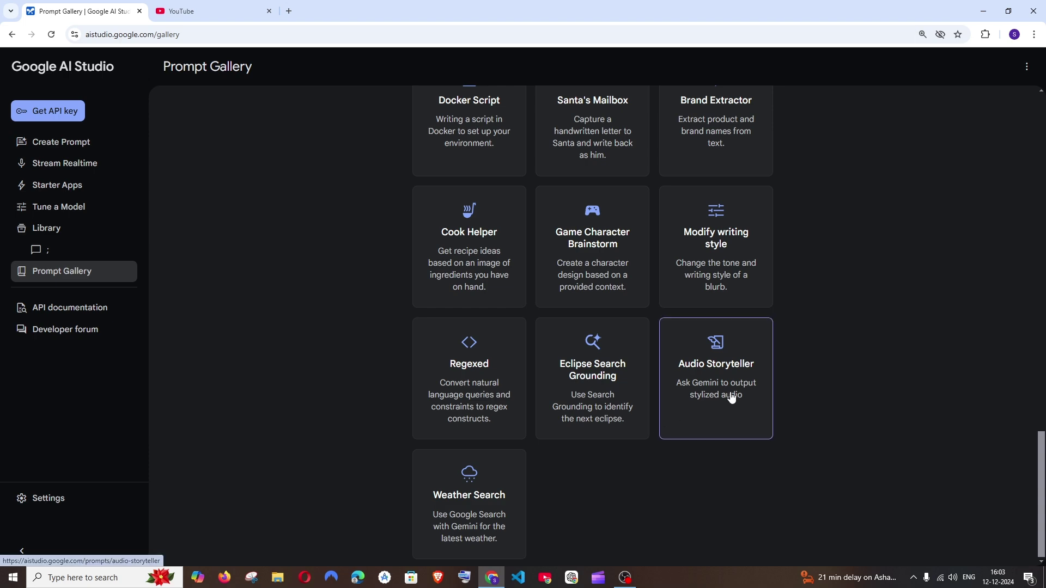
scroll(707, 393, up, 1)
scroll(706, 393, up, 4)
scroll(694, 397, up, 2)
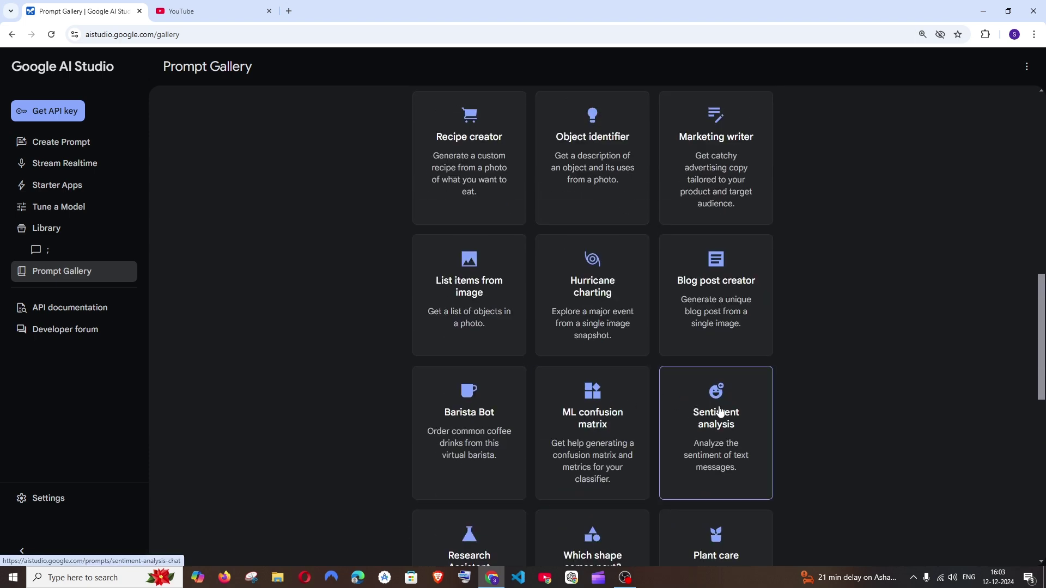
scroll(719, 413, up, 1)
key(ctrl+plus)
scroll(508, 398, up, 1)
scroll(509, 397, up, 2)
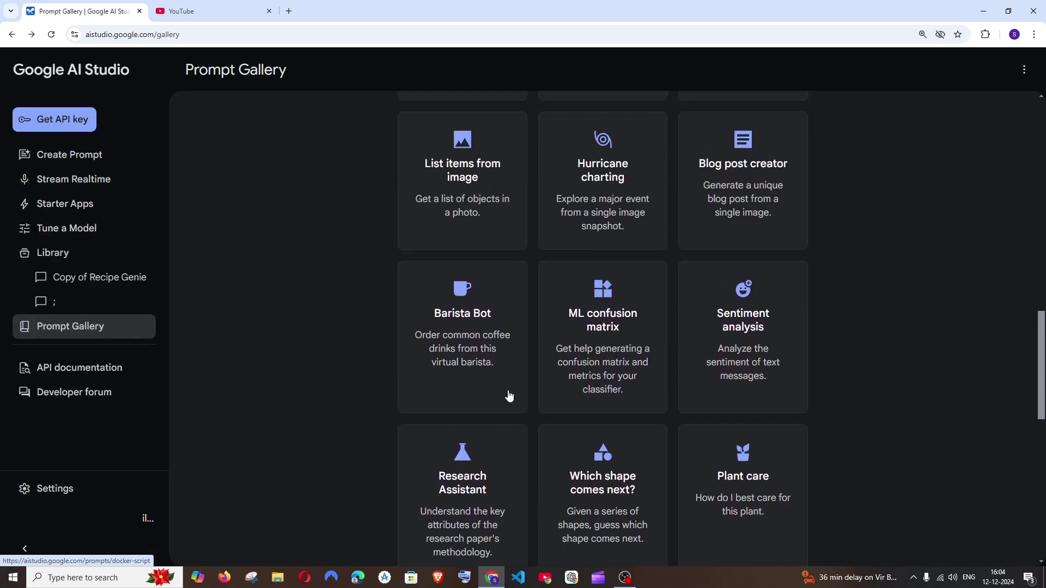
scroll(508, 396, up, 1)
scroll(509, 397, up, 1)
scroll(491, 360, up, 1)
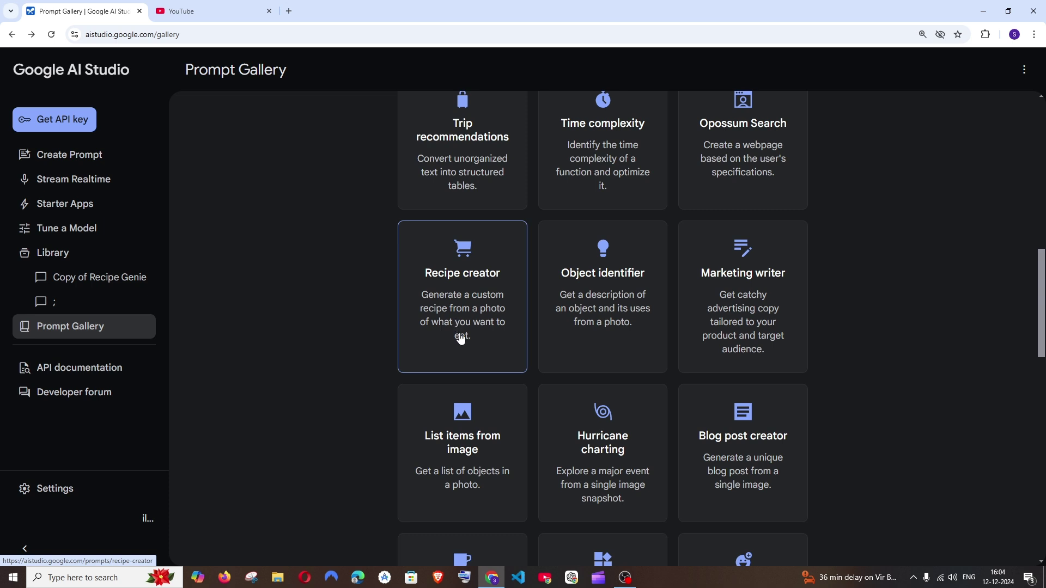
Step: Open the Recipe creator example, bringing up the Recipe Genie prompt
click(484, 293)
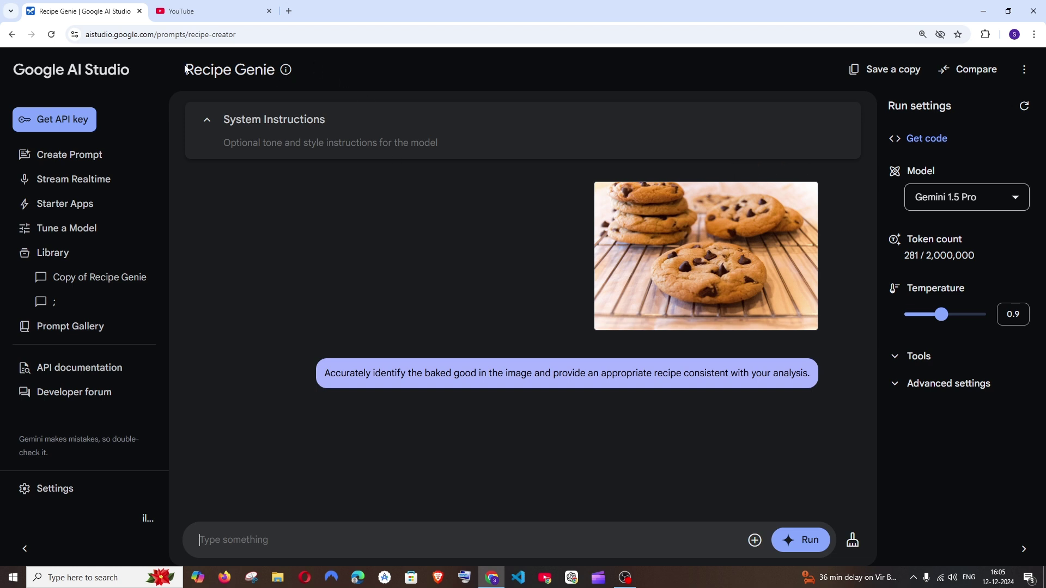
drag(186, 69, 263, 70)
Step: Attach the pizzz image from Downloads to the new message via Upload File
click(752, 541)
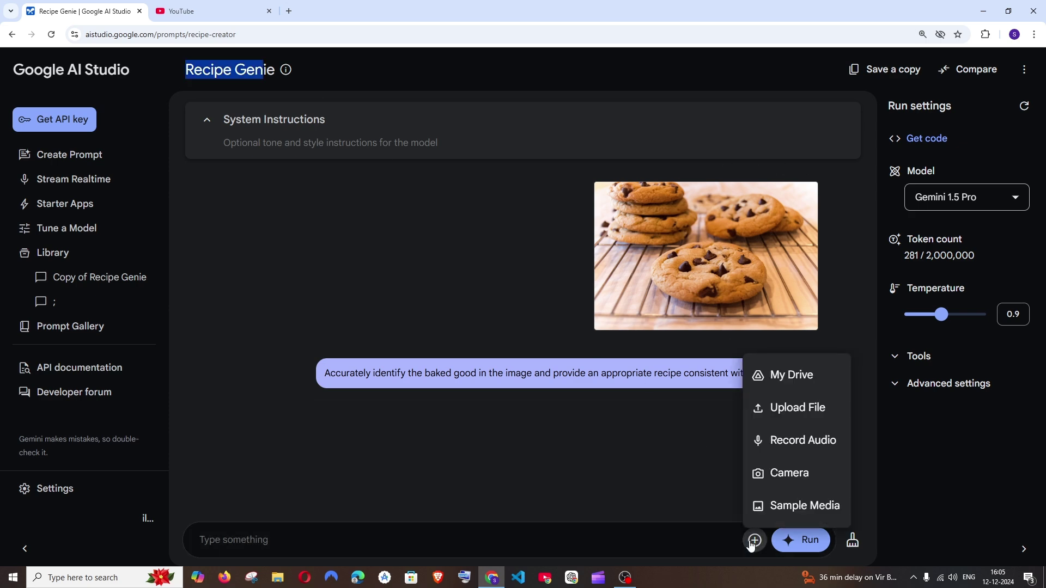
click(790, 411)
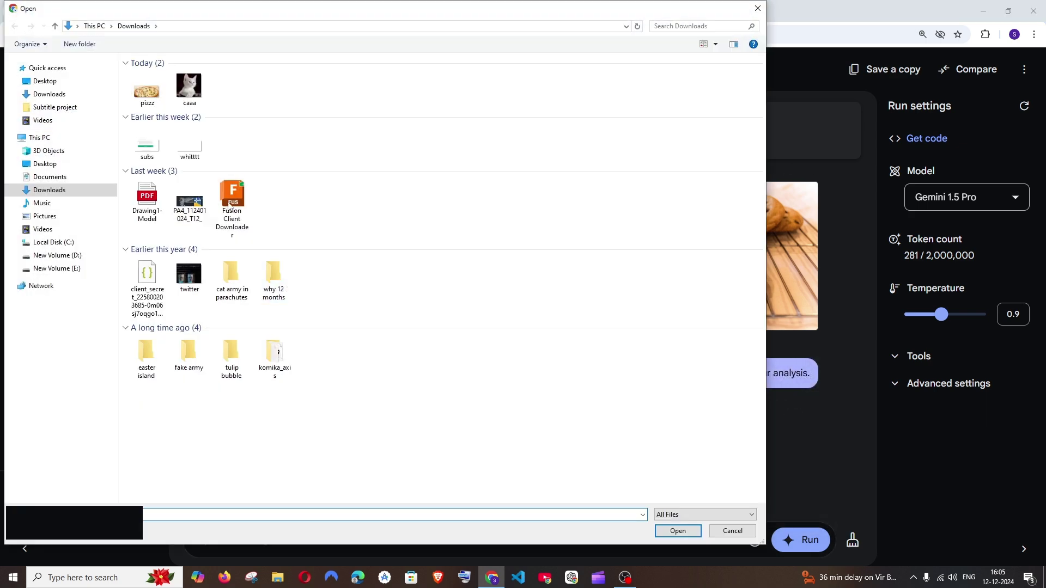
click(145, 93)
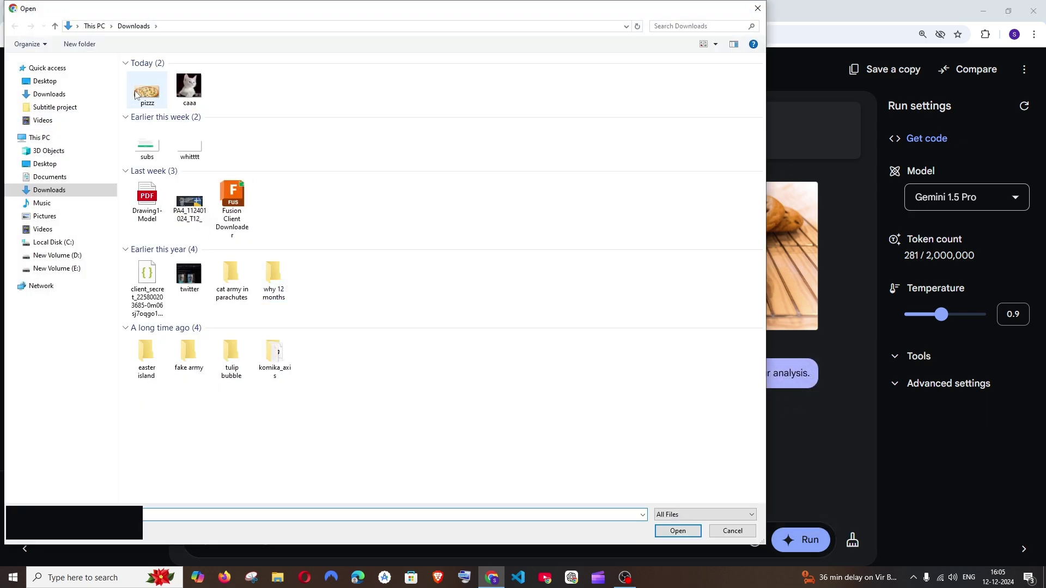
click(677, 531)
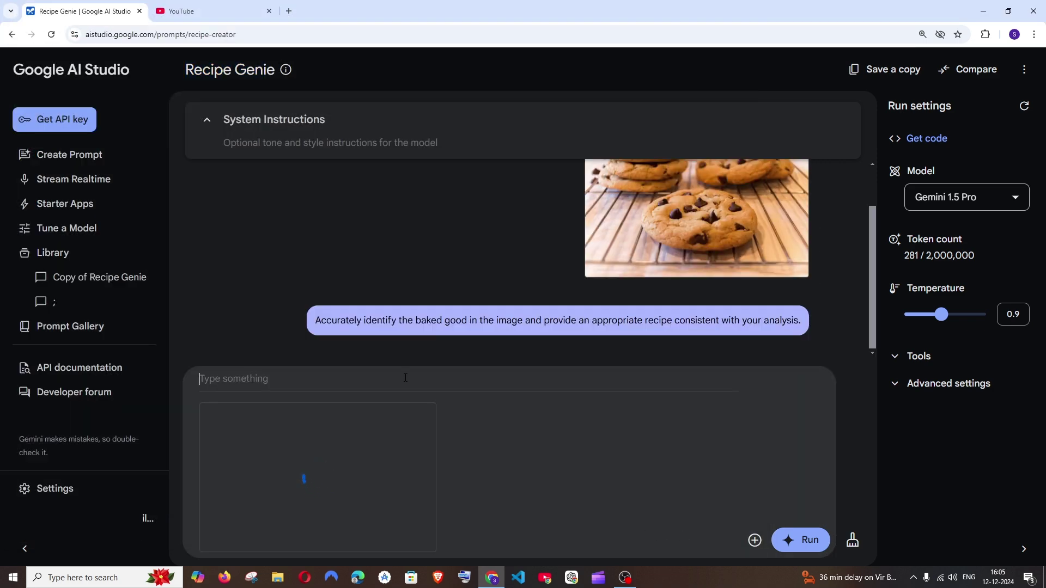
text(giv)
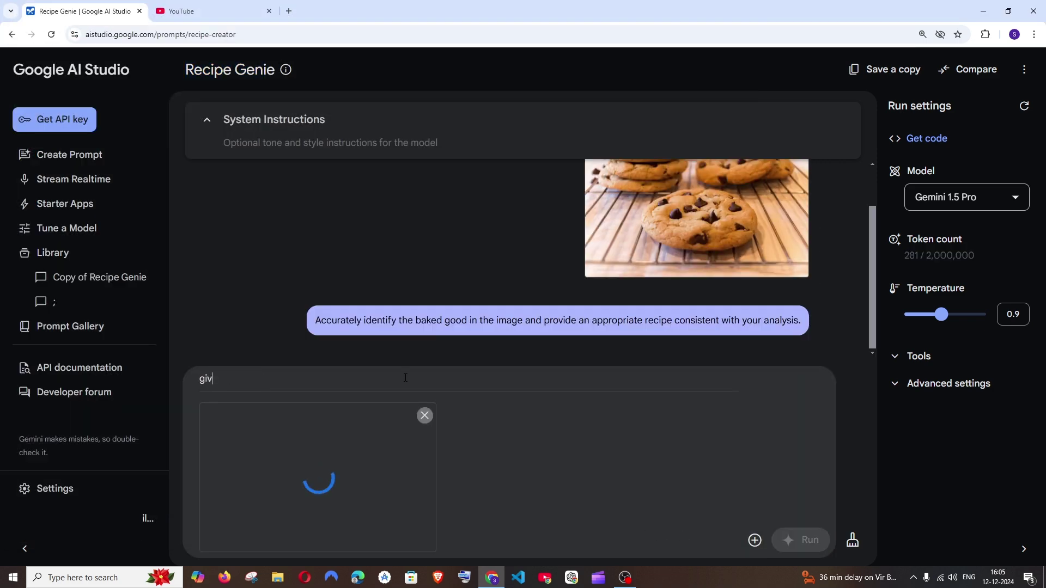
text(e me the recei)
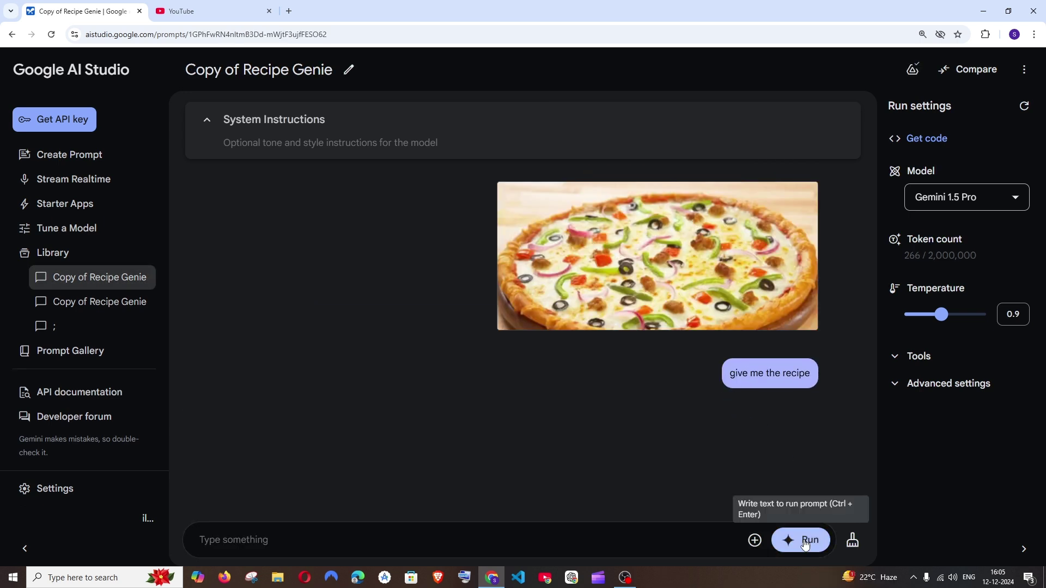
Step: Send the recipe request for the pizza photo and get Gemini's ingredients list
click(806, 540)
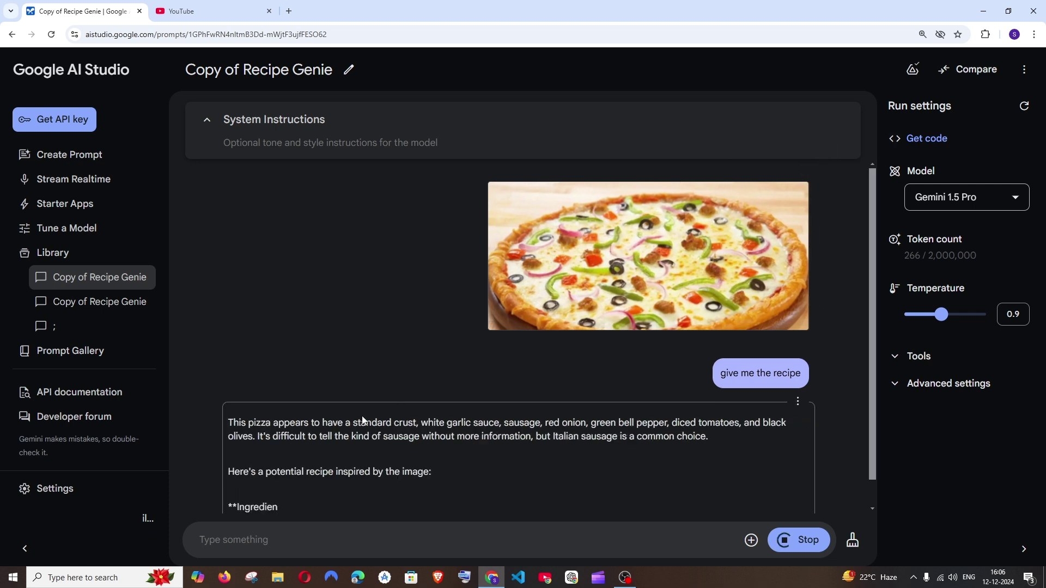
mouse_move(648, 256)
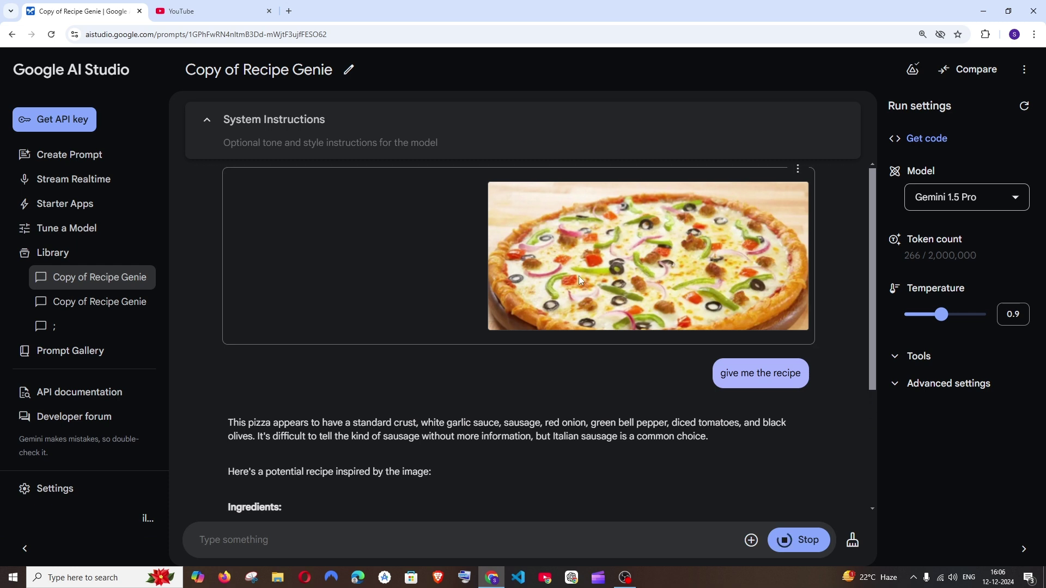
scroll(442, 404, down, 3)
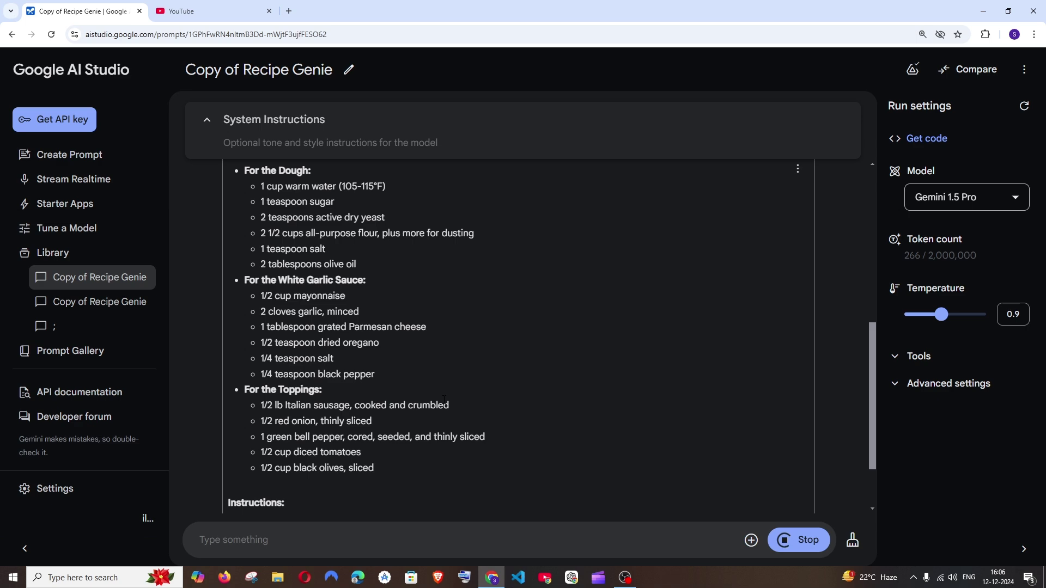
scroll(443, 399, up, 5)
Step: Return to the gallery, open the two saved Copy of Recipe Genie prompts, then the Library
click(143, 349)
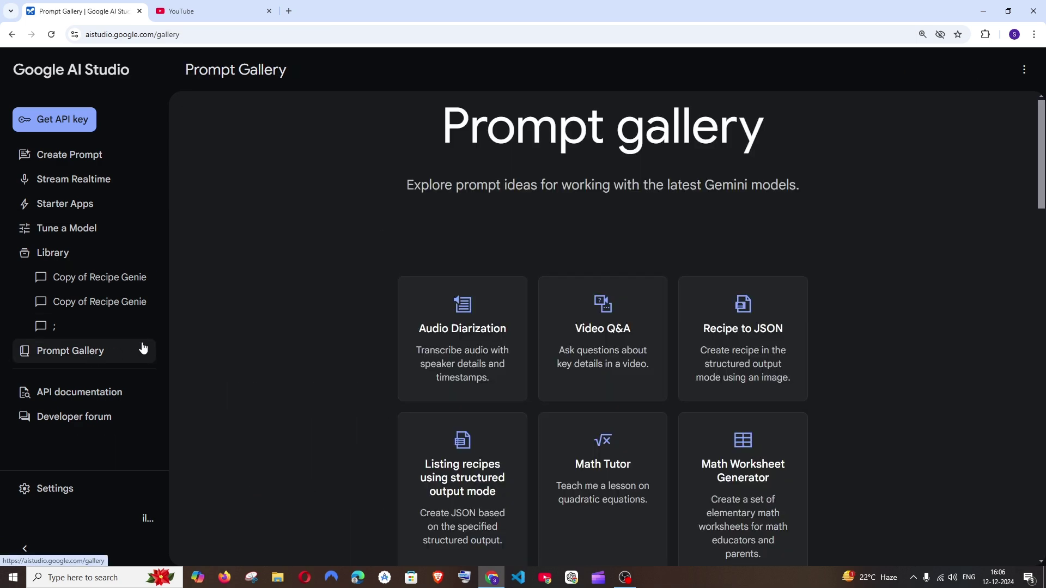
scroll(472, 338, down, 2)
scroll(473, 338, down, 2)
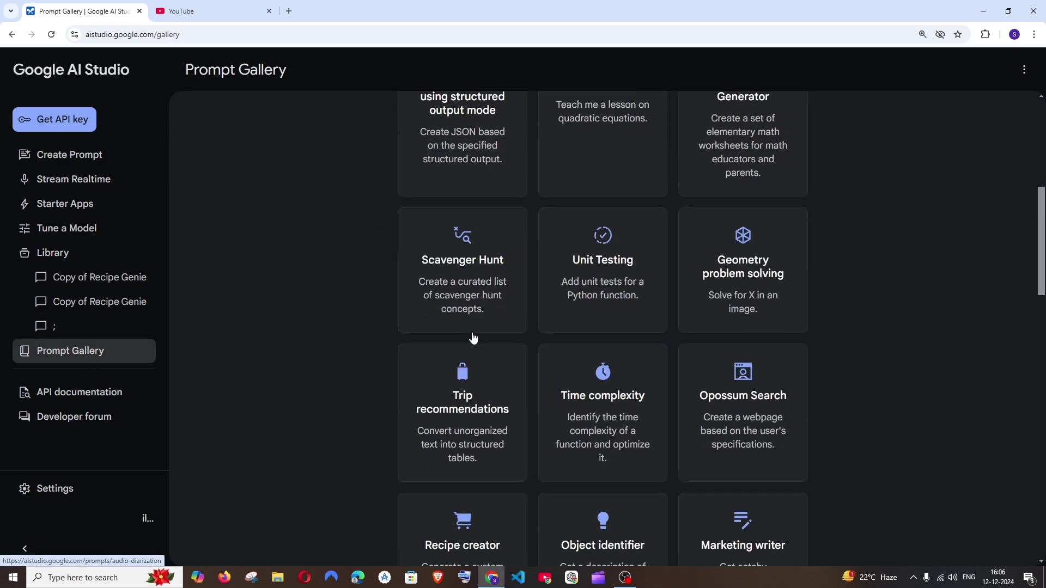
scroll(472, 338, down, 2)
scroll(472, 337, down, 2)
scroll(526, 326, down, 1)
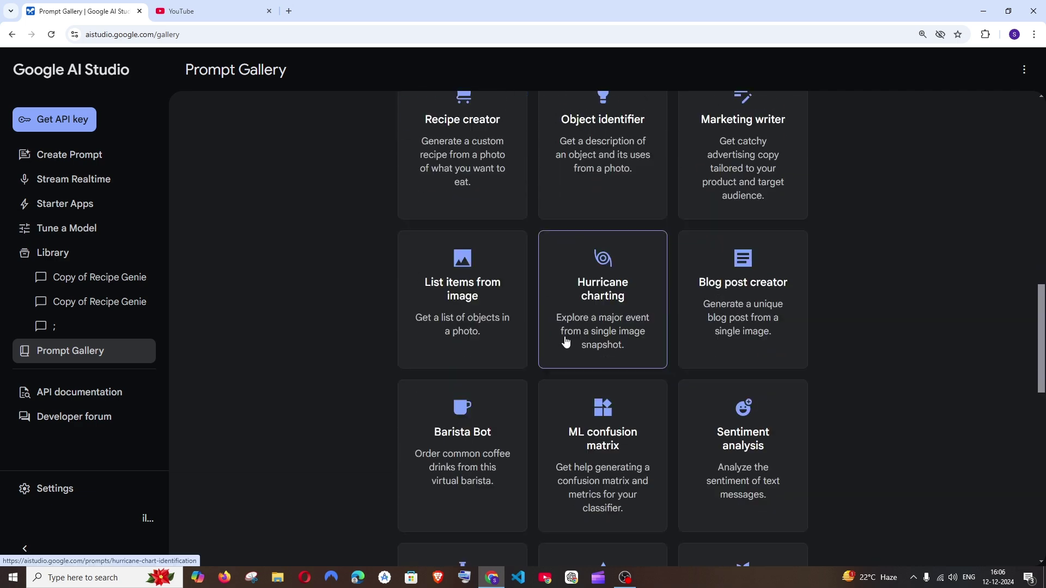
scroll(567, 341, down, 2)
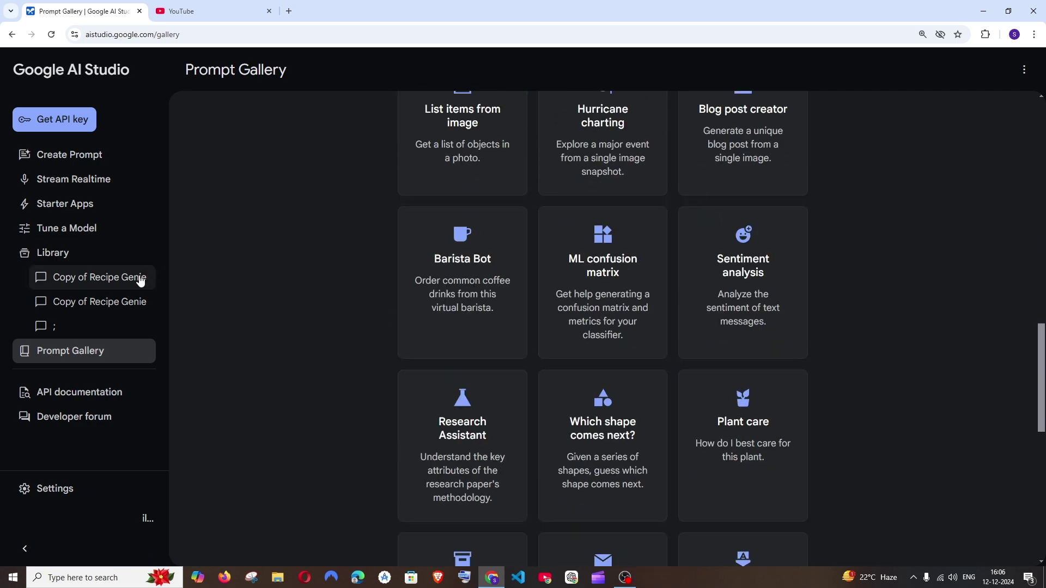
click(106, 302)
click(112, 278)
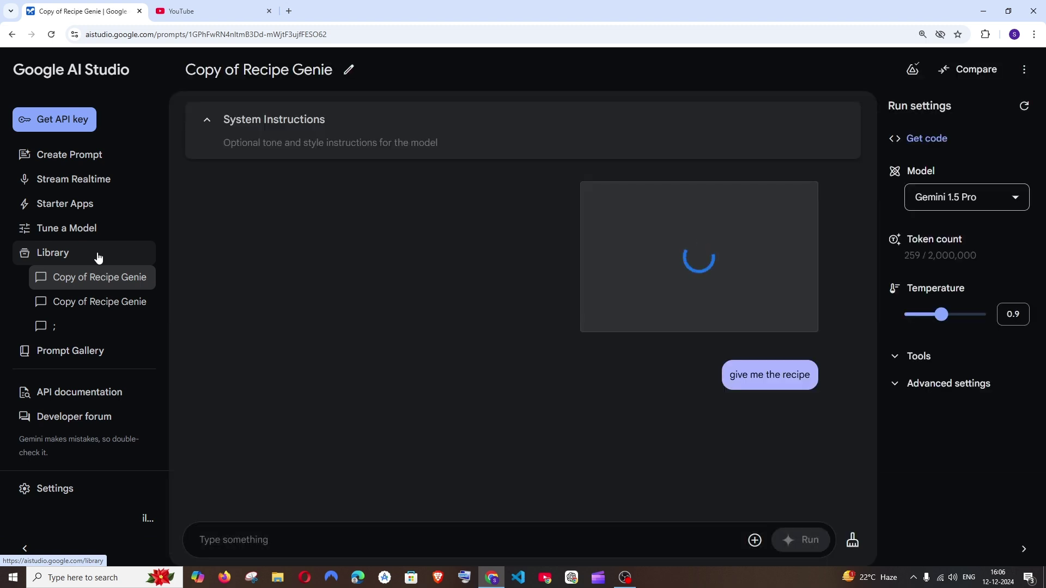
click(98, 256)
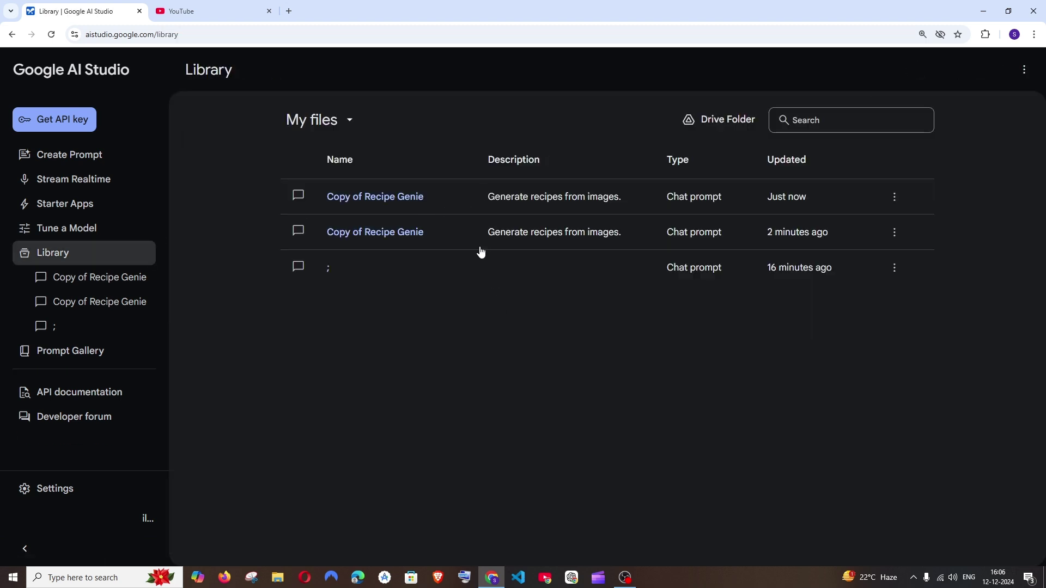
Step: Open the Spatial Understanding starter app and detect 2D bounding boxes in the cat-on-windowsill photo
click(106, 205)
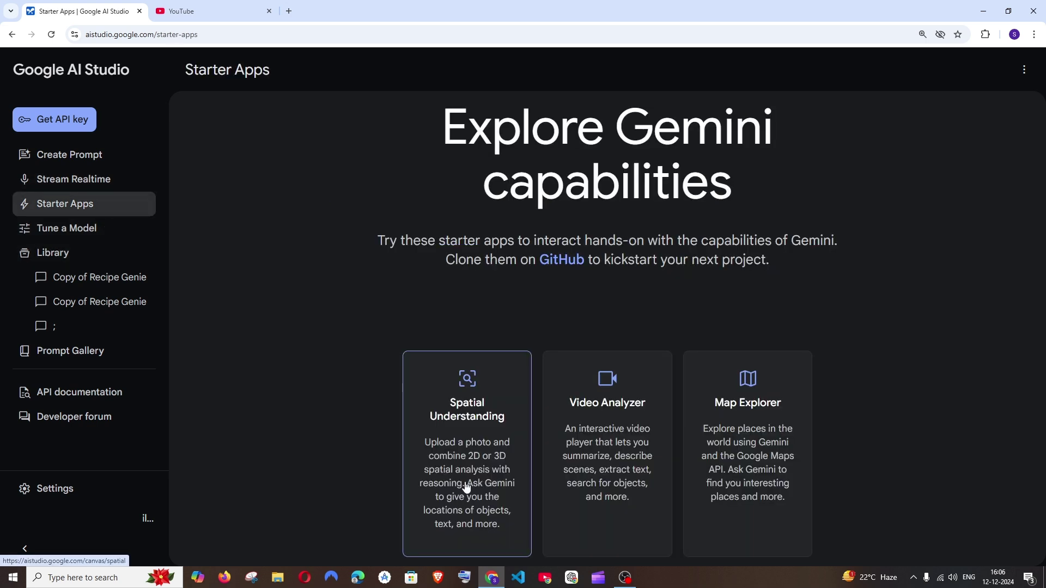
click(470, 457)
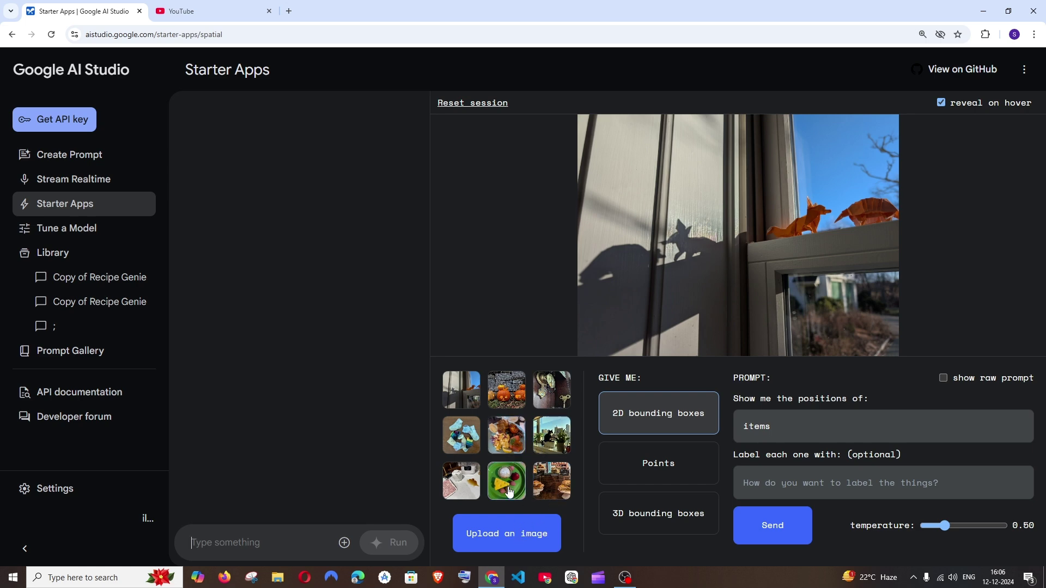
click(552, 435)
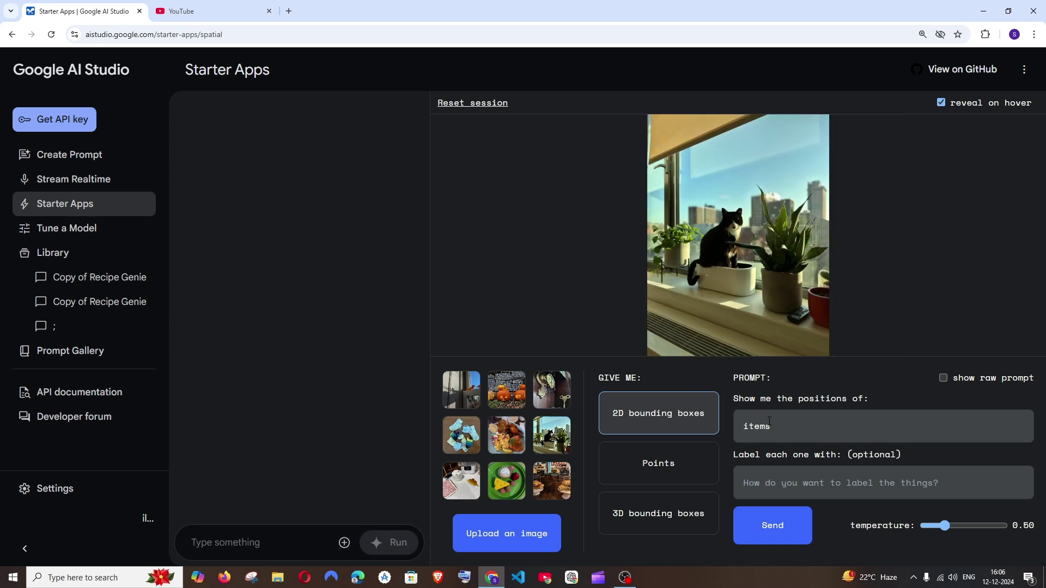
click(772, 531)
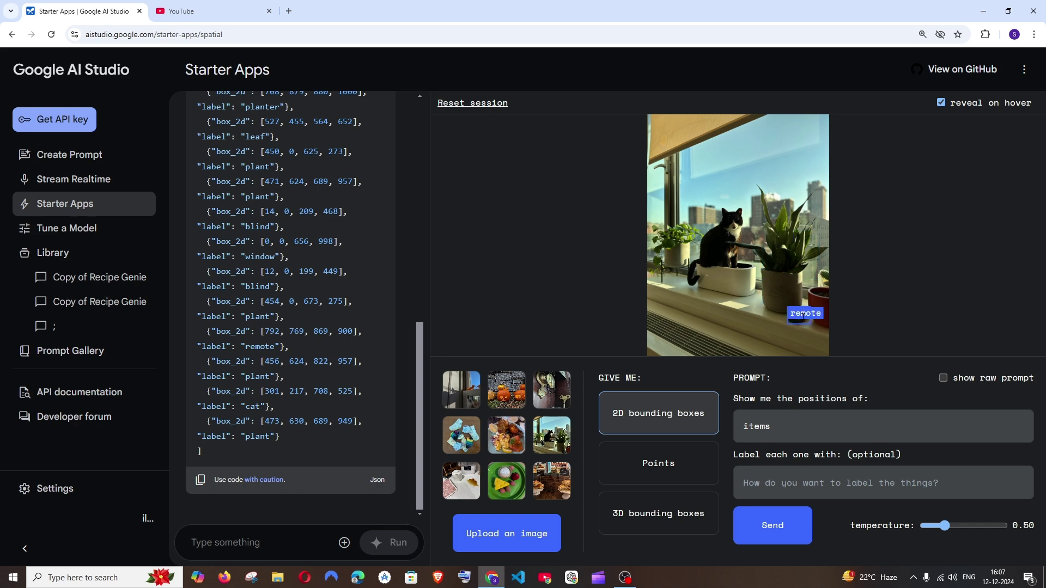
scroll(298, 399, up, 5)
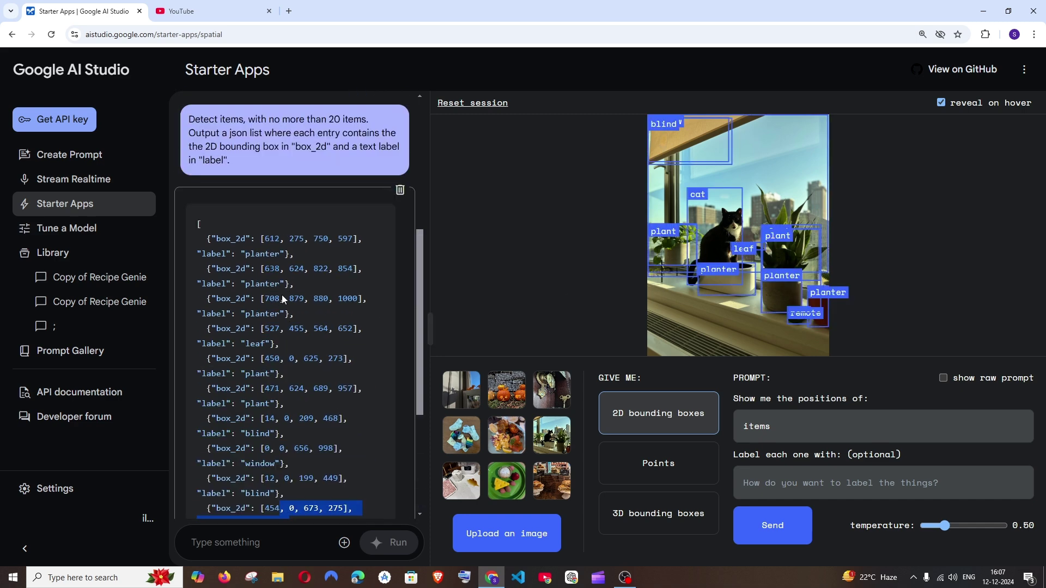
scroll(282, 295, up, 5)
scroll(319, 366, up, 1)
scroll(319, 366, up, 1)
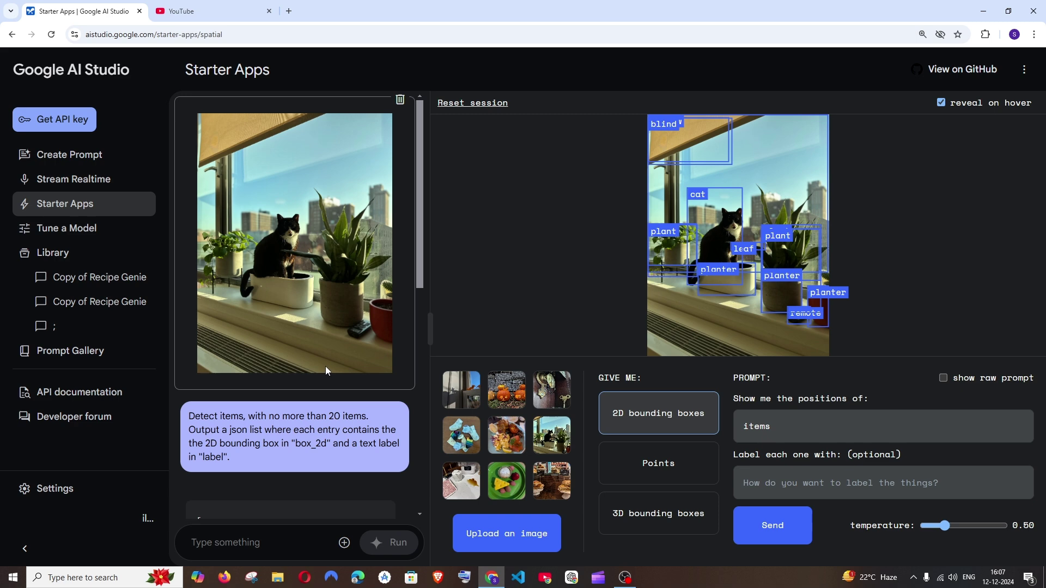
Step: View the app's GitHub source in a new tab, close it, and return to Starter Apps
right_click(961, 70)
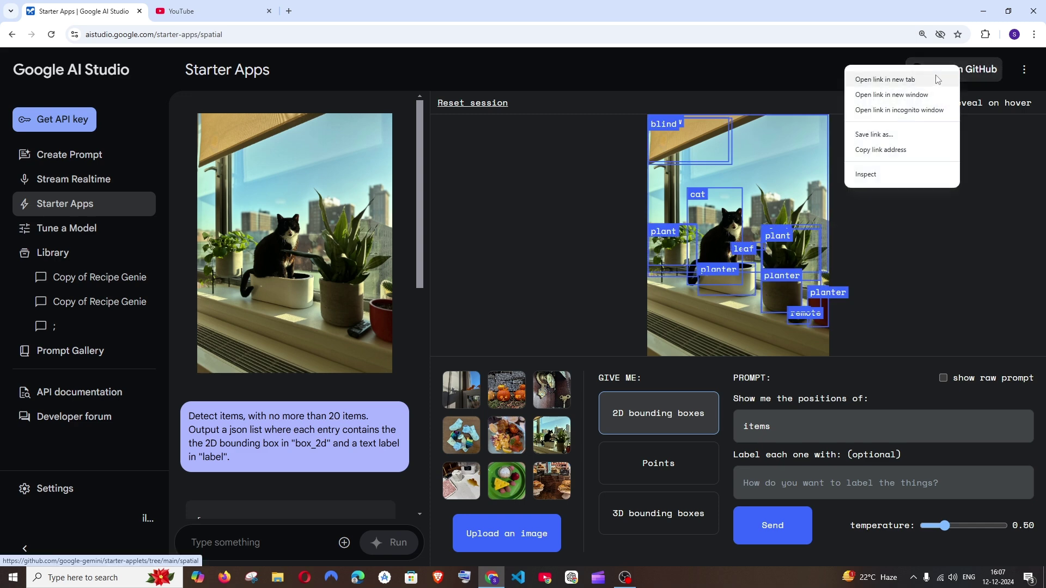
click(937, 80)
click(232, 9)
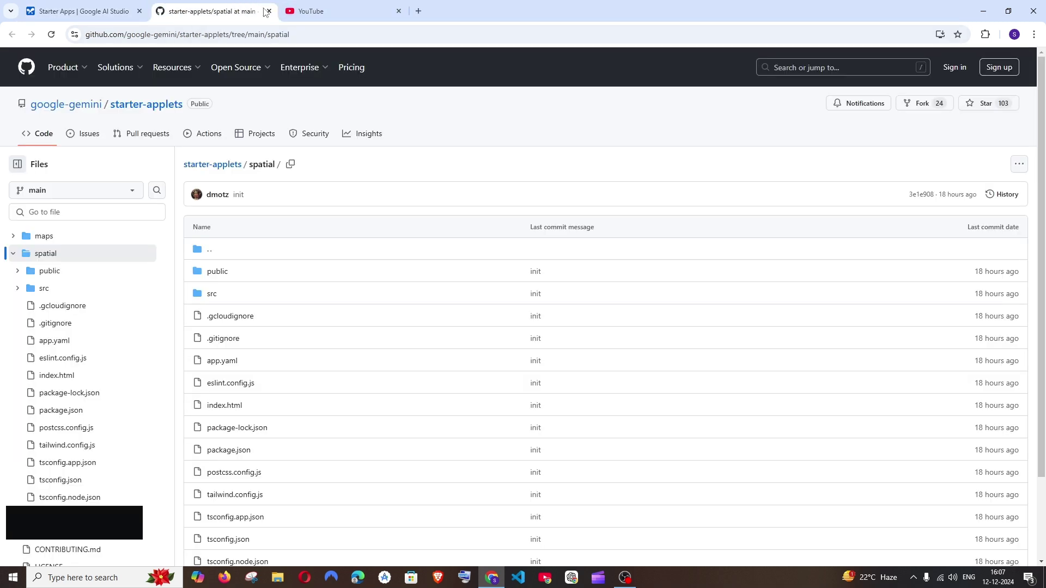
click(268, 11)
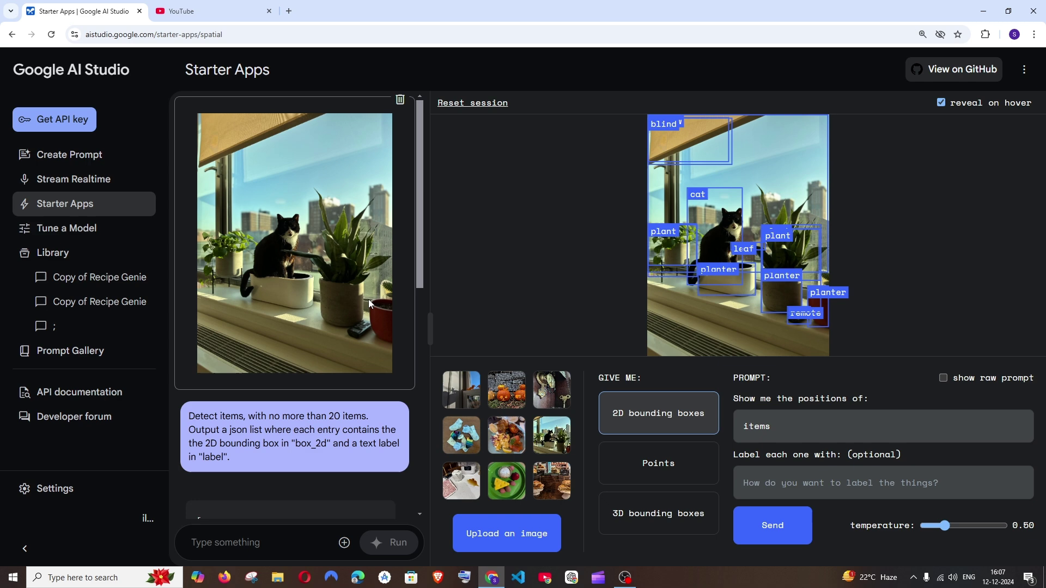
click(104, 207)
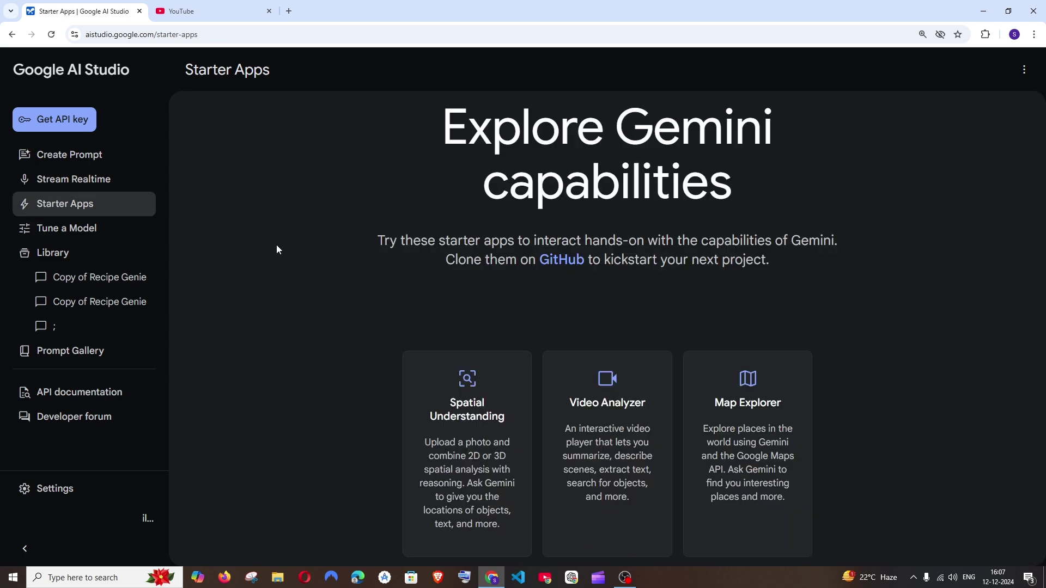
Step: Open the Stream Realtime page for live voice and screen-sharing conversations
click(103, 189)
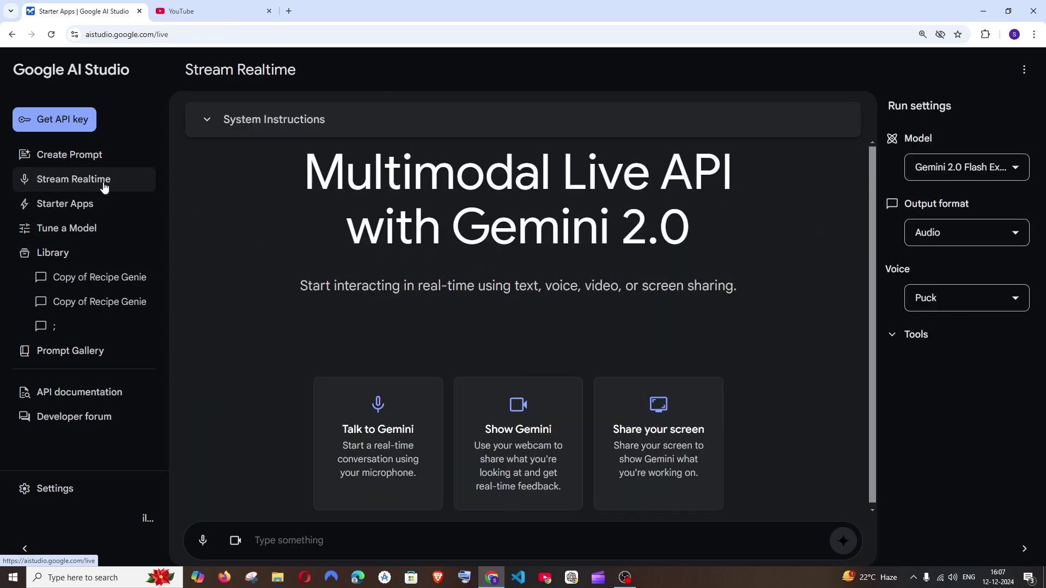
click(382, 432)
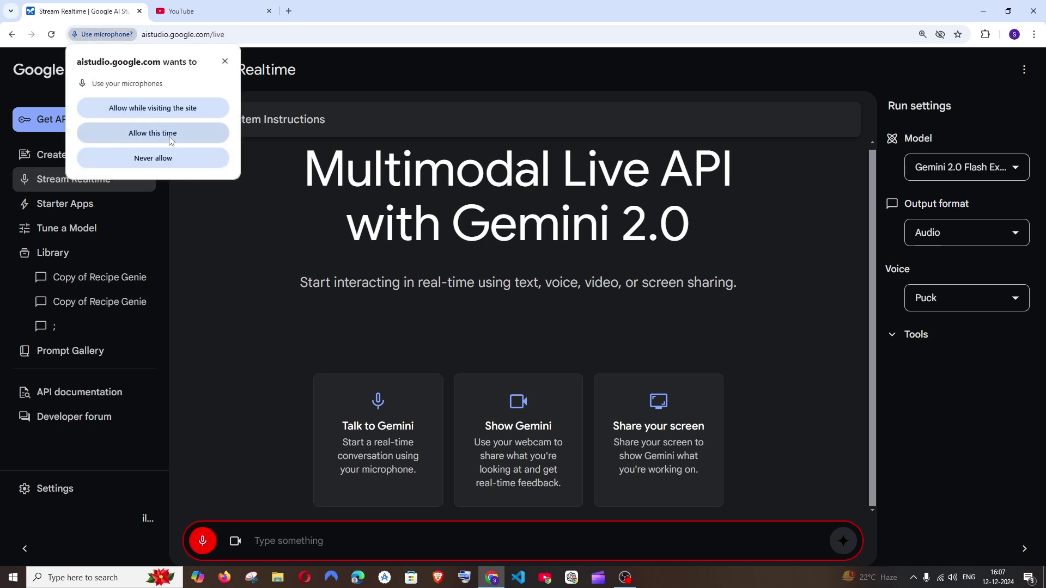
click(170, 134)
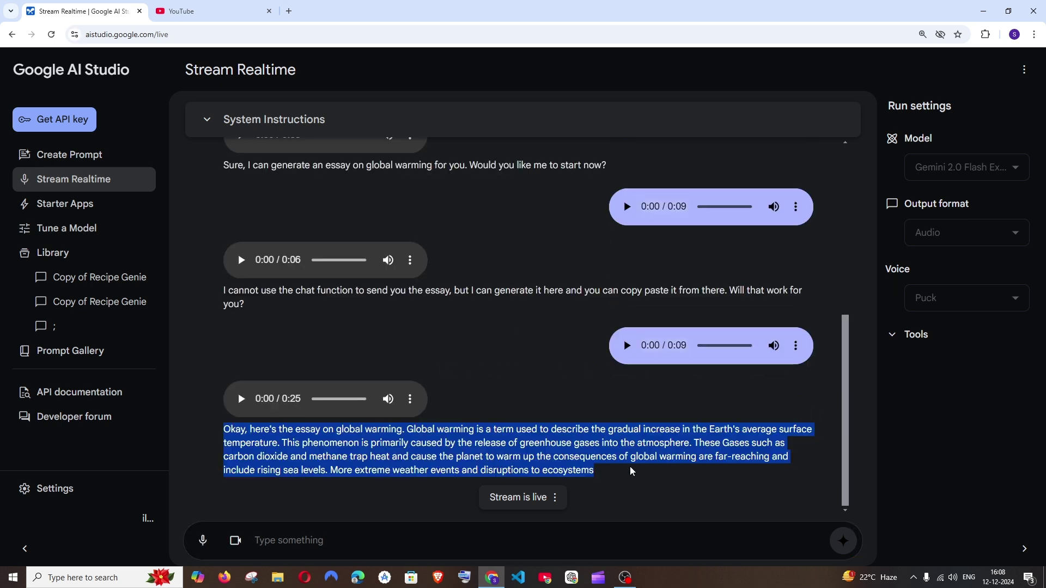
click(650, 463)
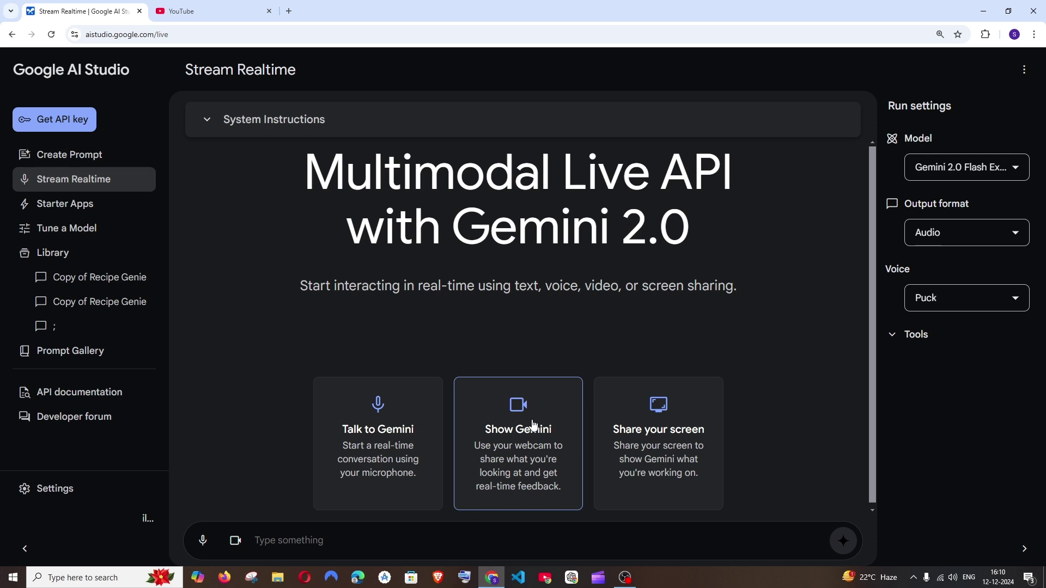
Step: Share the entire screen with Gemini in the live stream
click(665, 444)
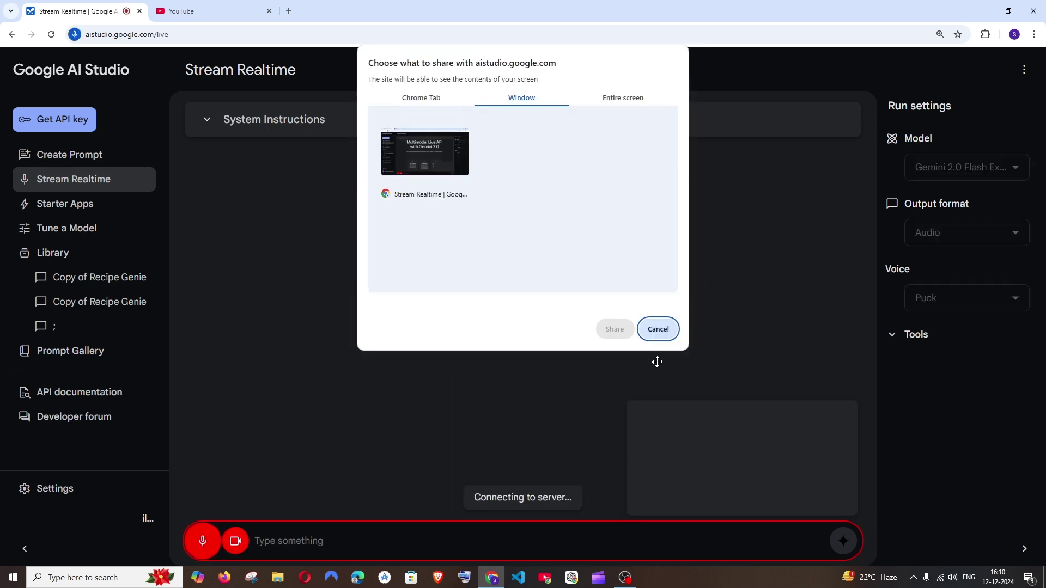
click(624, 99)
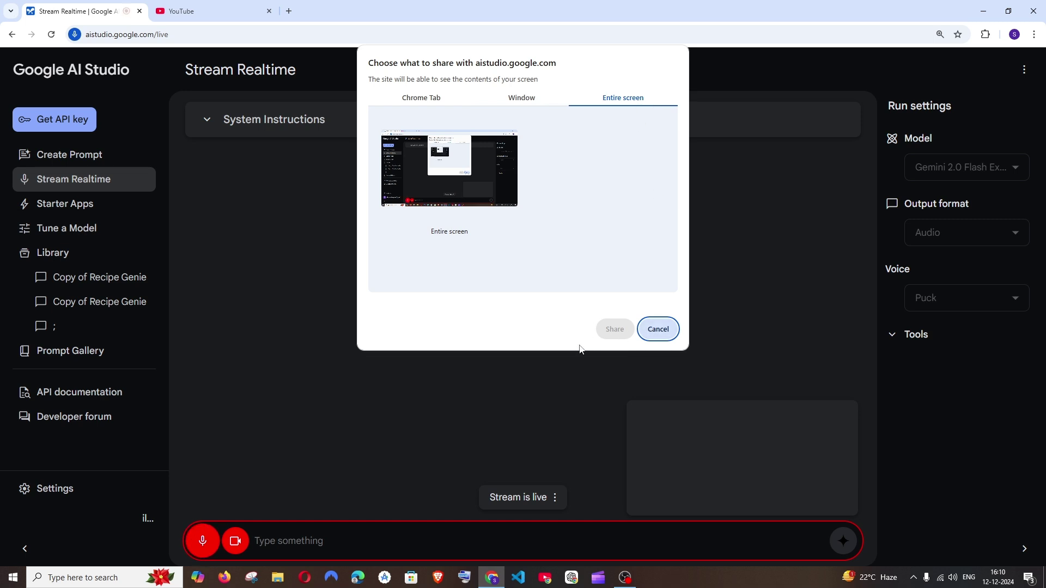
click(615, 329)
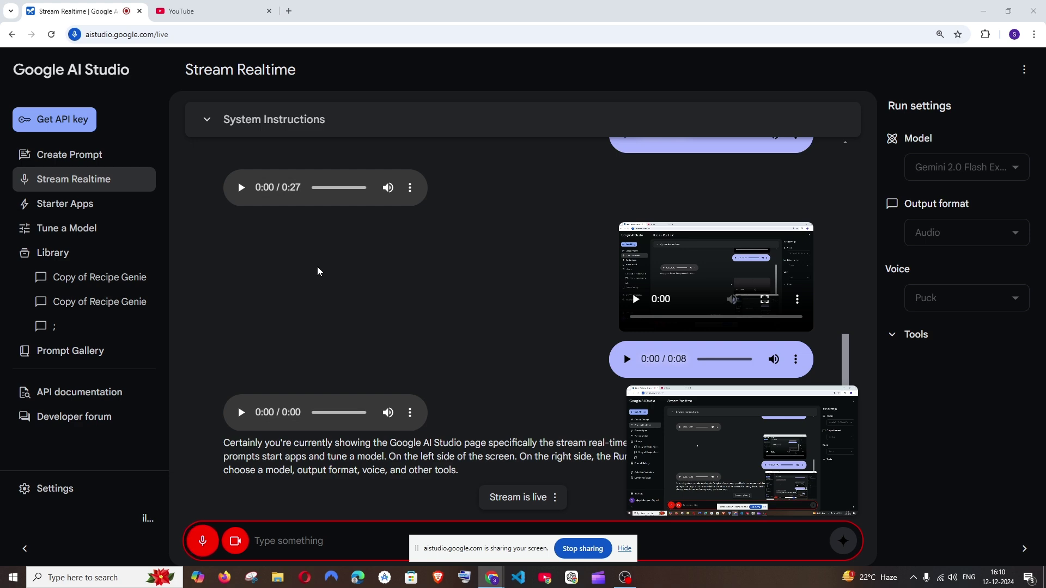
Step: Show the YouTube tab to the live stream, return to AI Studio and open Tune a Model
click(235, 17)
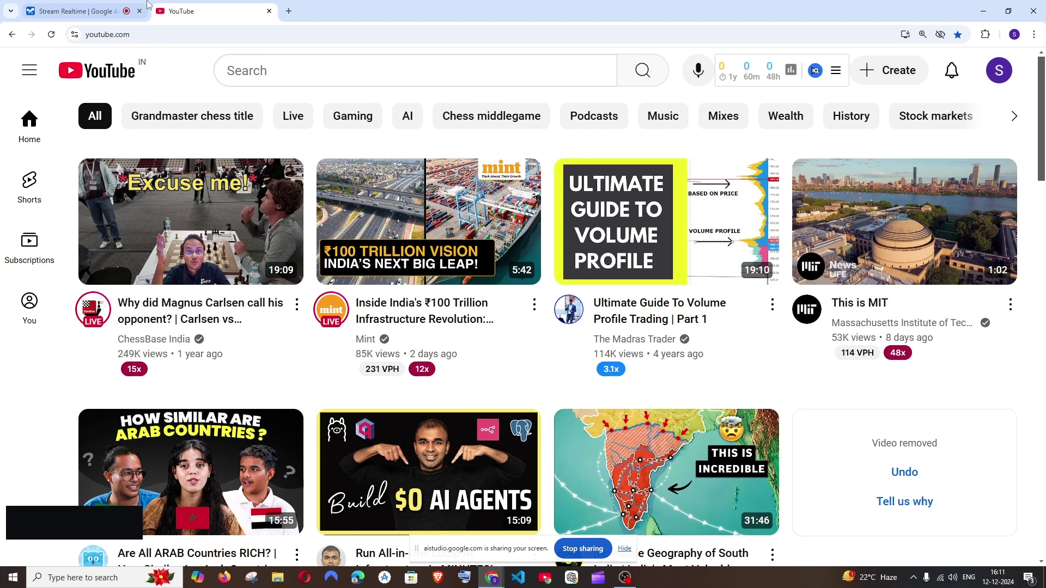
click(122, 10)
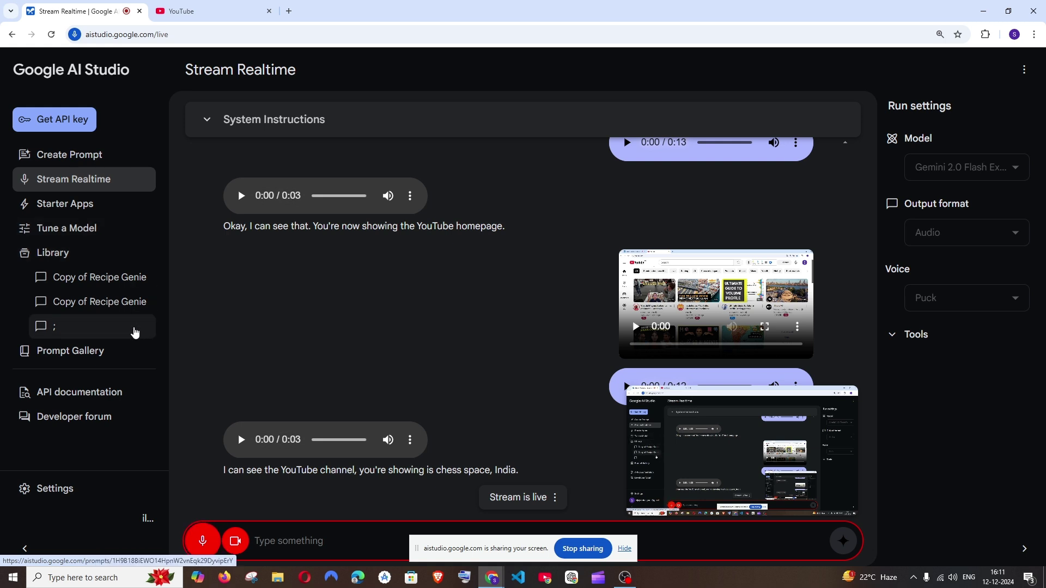
click(95, 238)
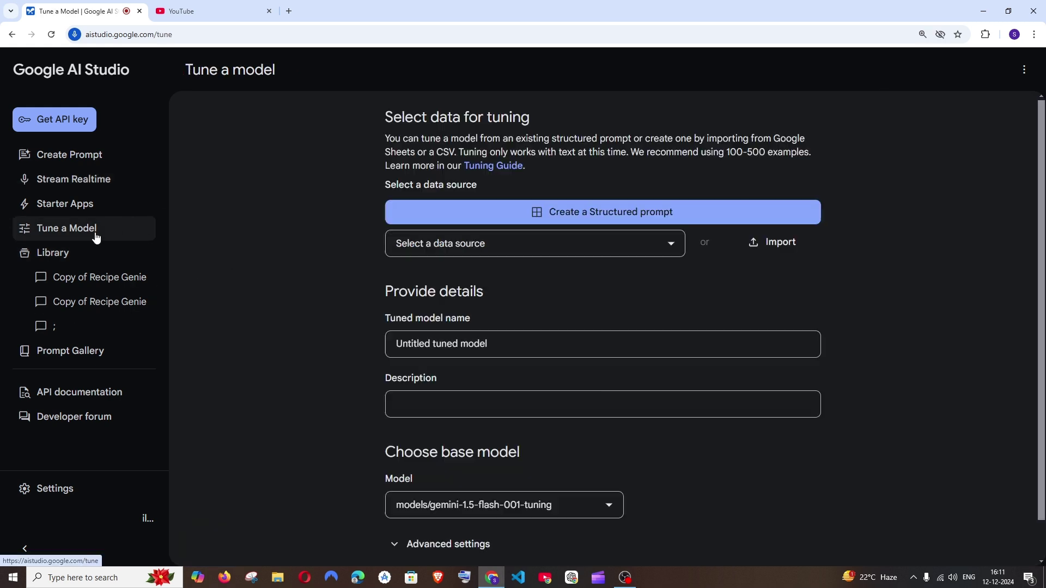
scroll(279, 280, down, 2)
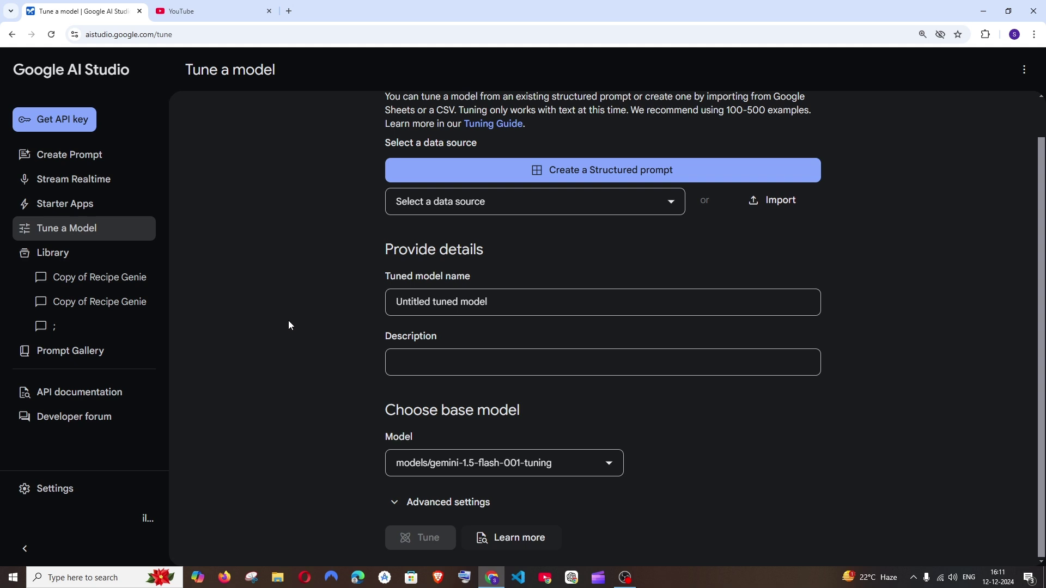
scroll(288, 321, up, 2)
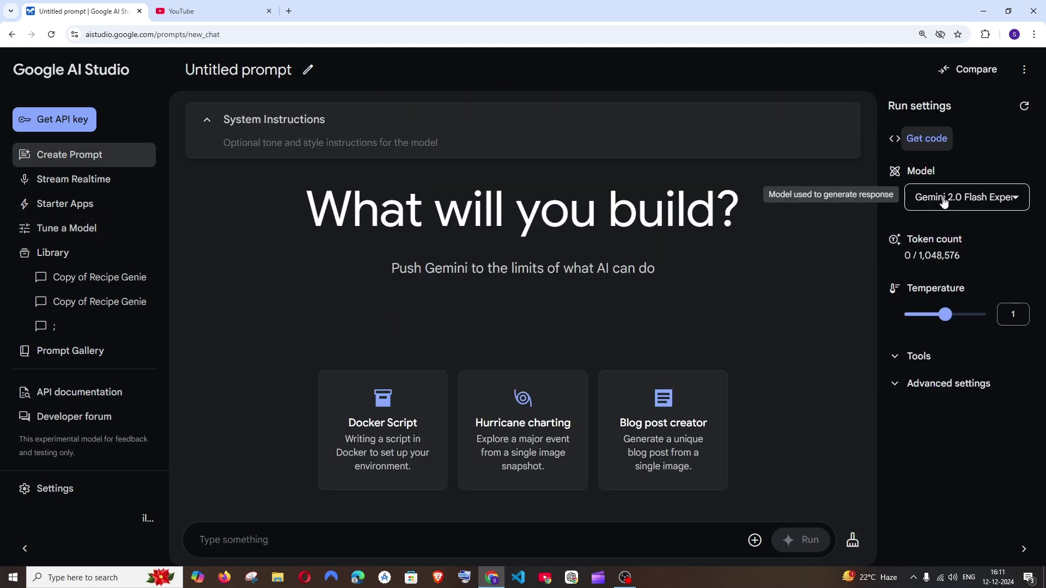
click(925, 141)
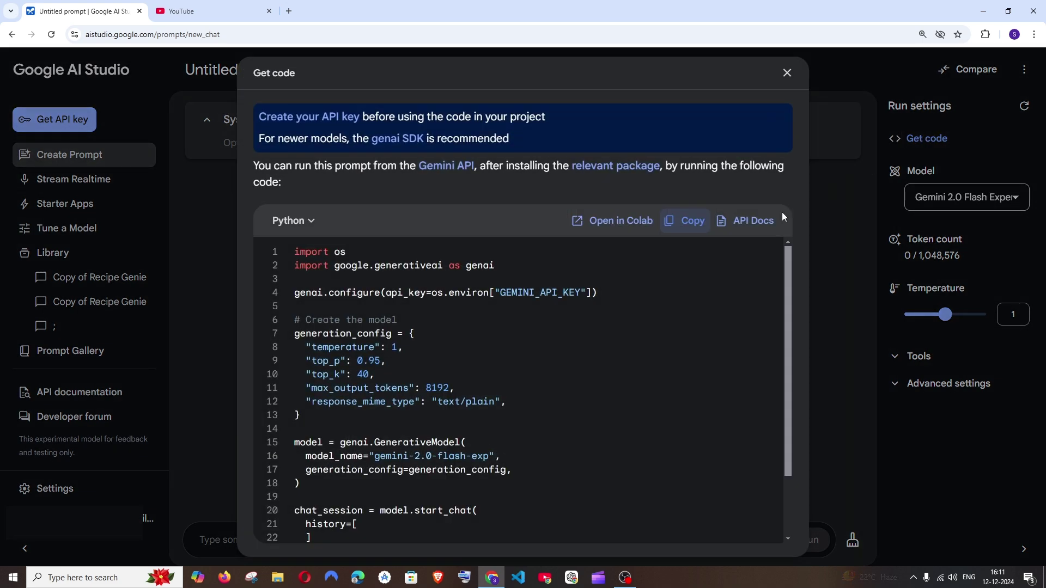
scroll(557, 360, down, 2)
scroll(557, 360, down, 1)
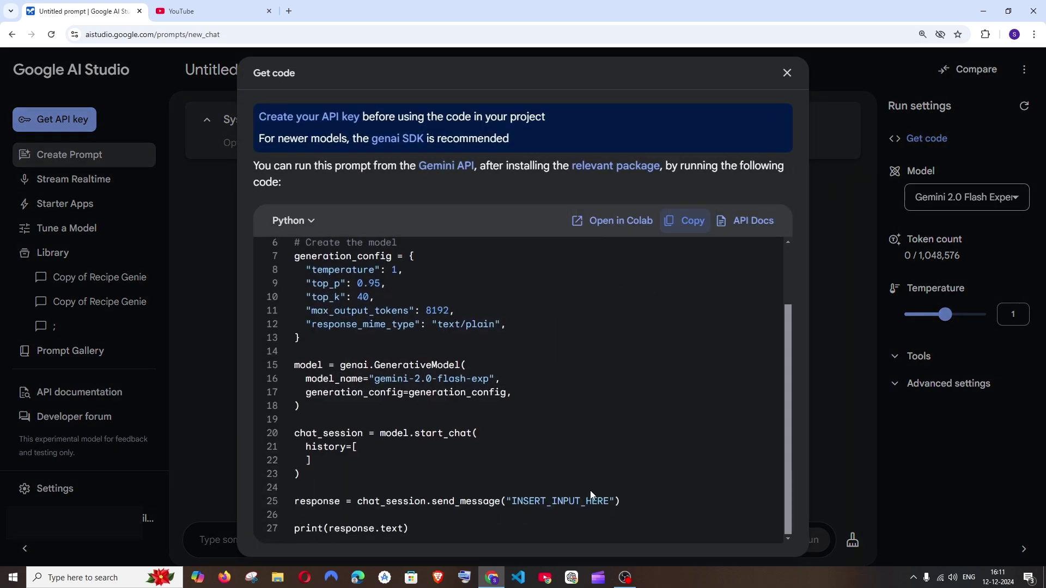
drag(622, 501, 335, 298)
scroll(410, 277, up, 3)
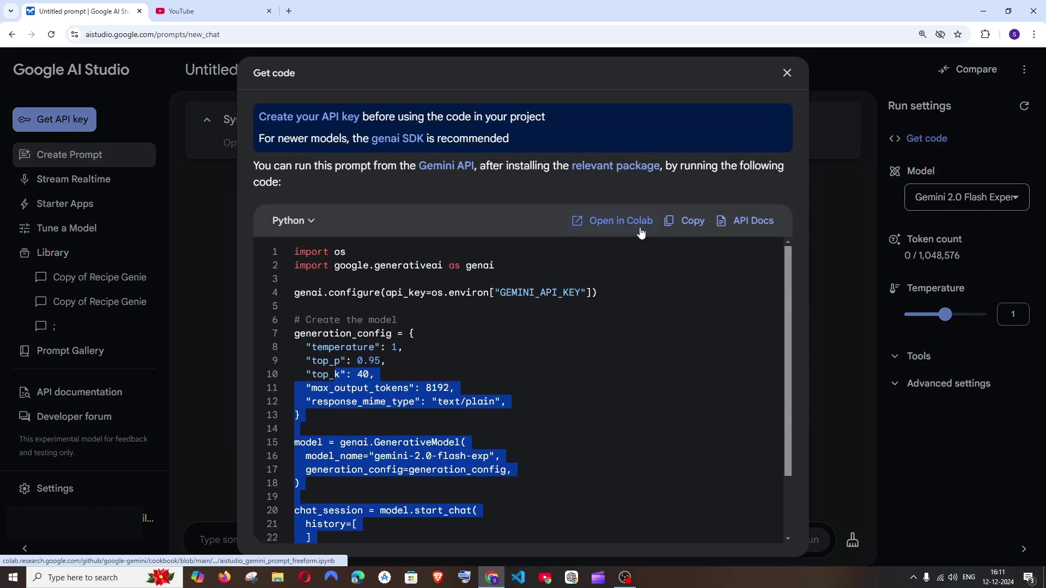
click(298, 221)
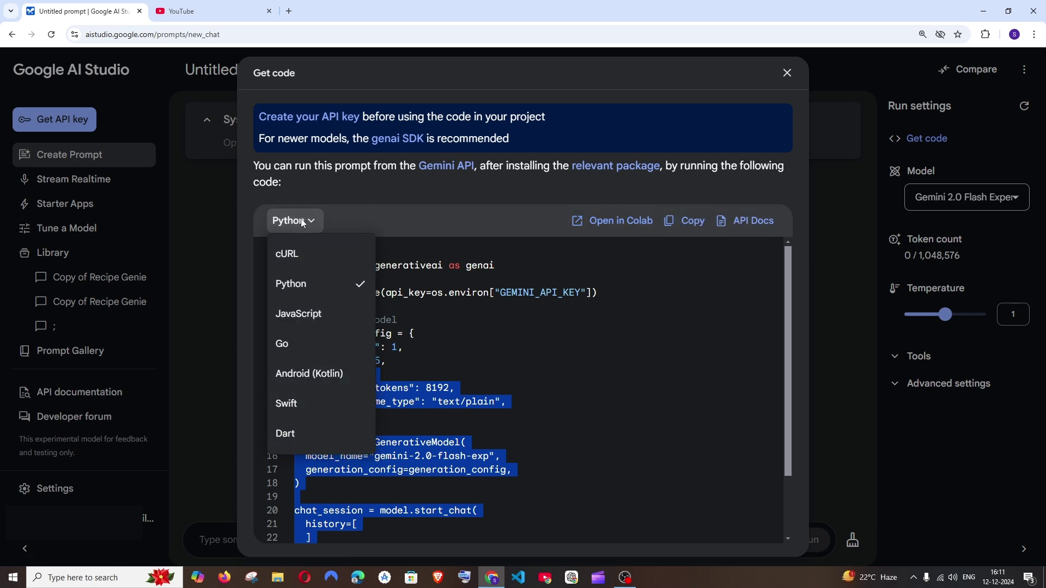
click(561, 349)
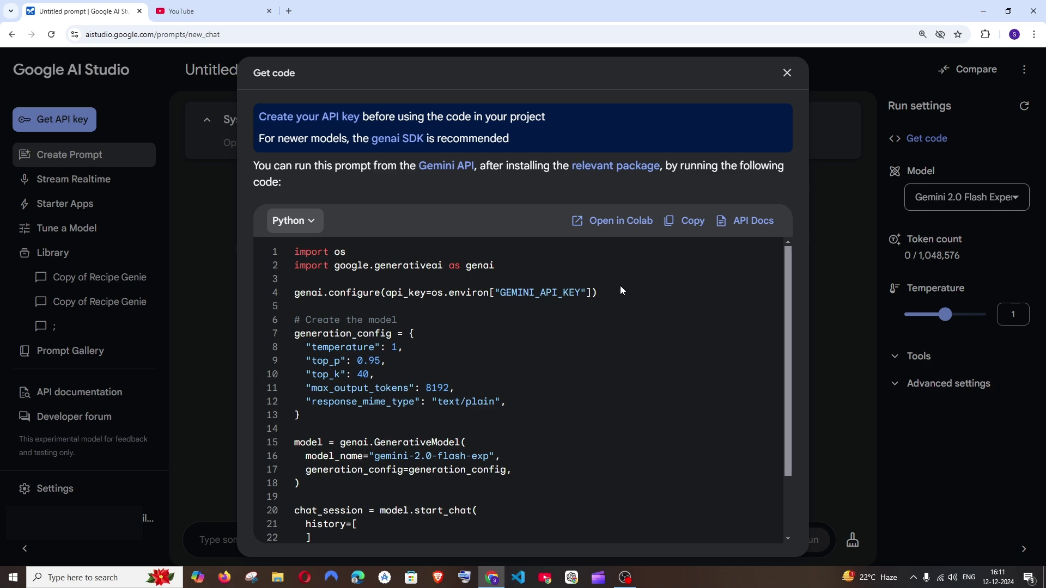
click(787, 74)
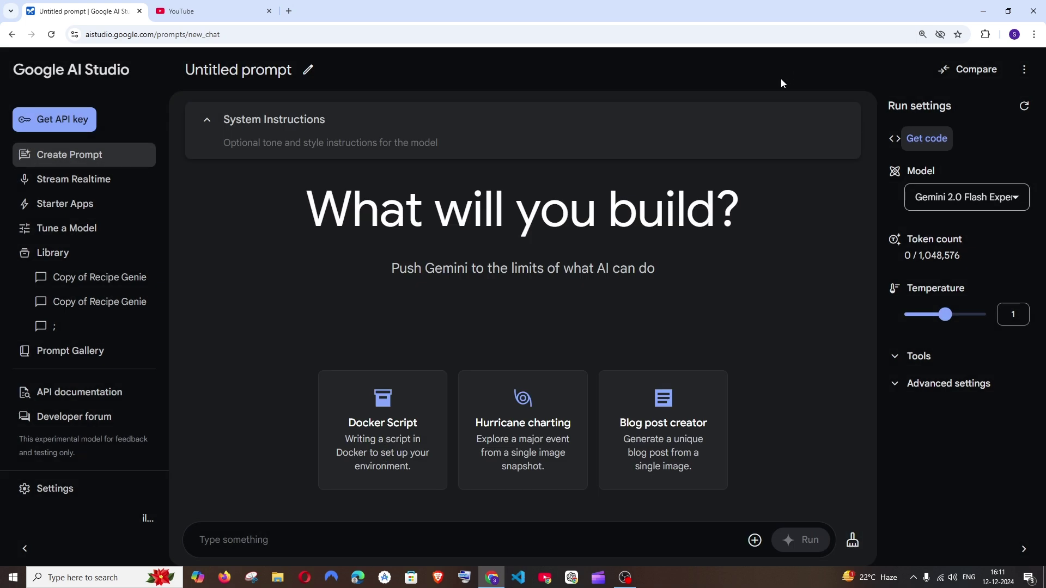